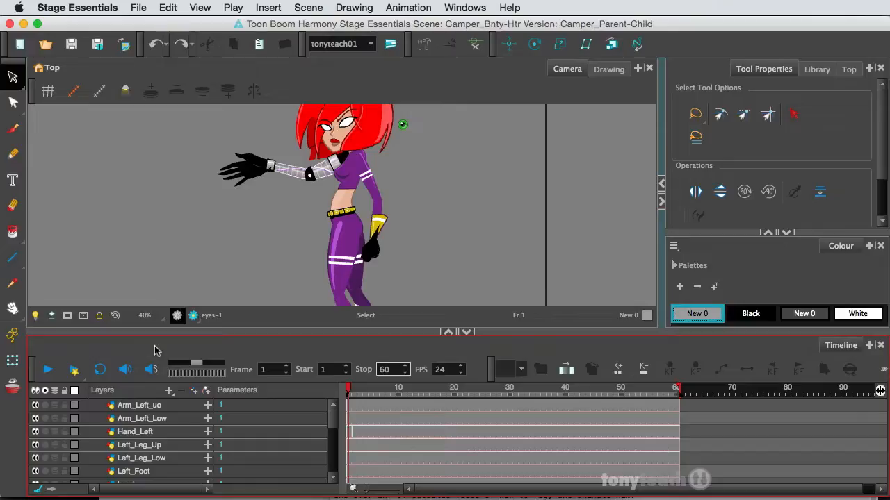
Step: Add three drawing layers named bicep, forearm and hand above the Arm_Left_uo layer
left_click(169, 405)
left_click(193, 392)
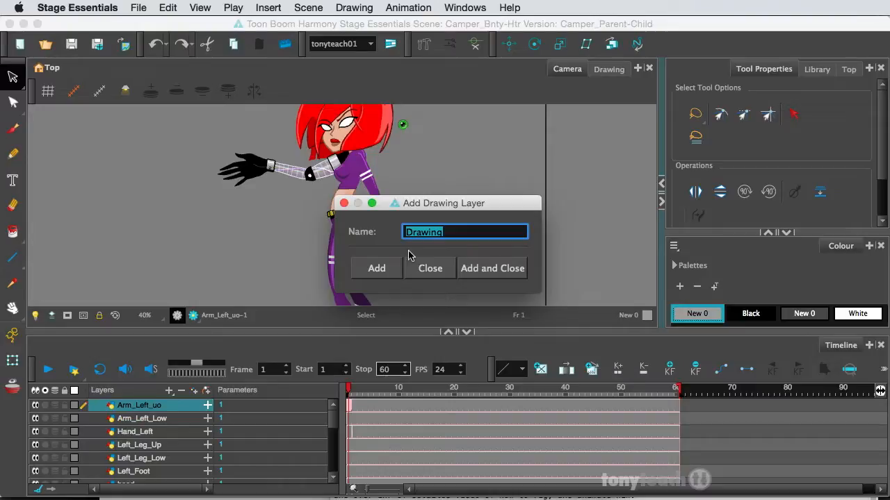
type("bicep")
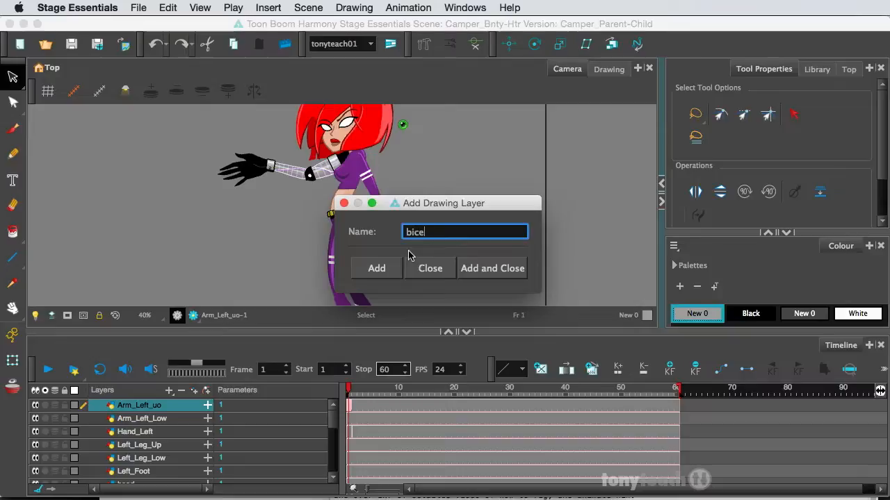
left_click(376, 268)
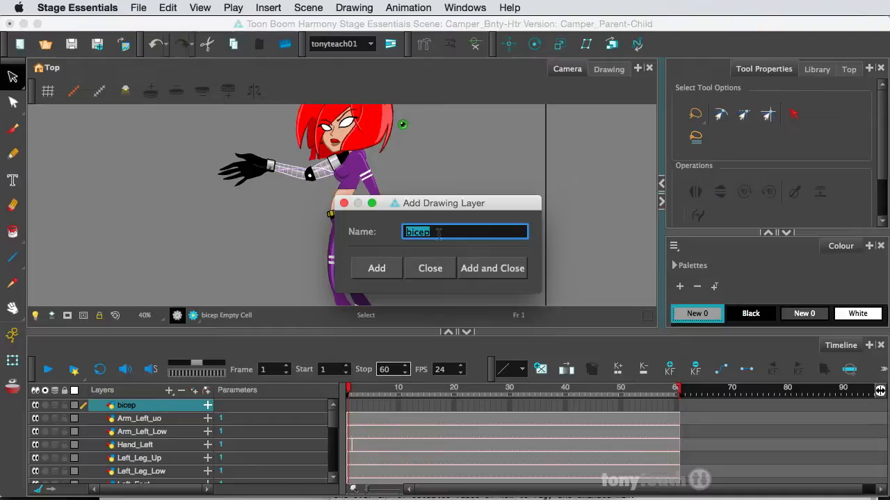
type("forearm")
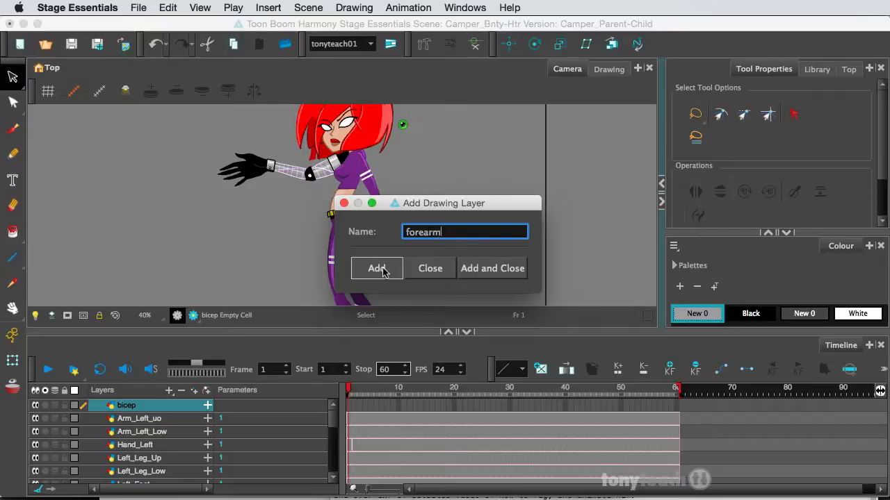
left_click(381, 269)
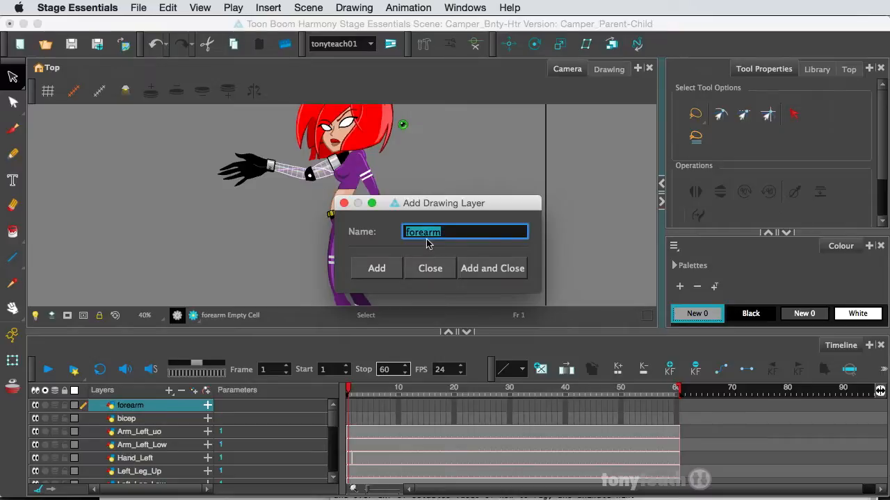
type("hand")
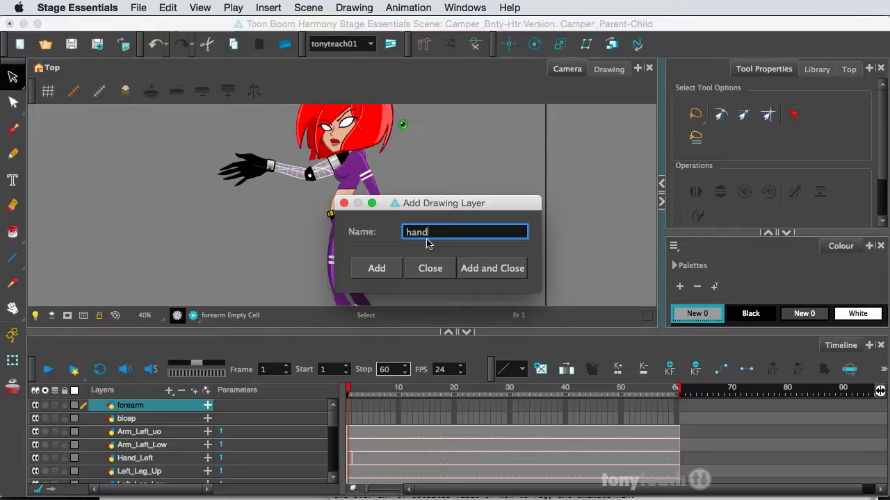
left_click(470, 270)
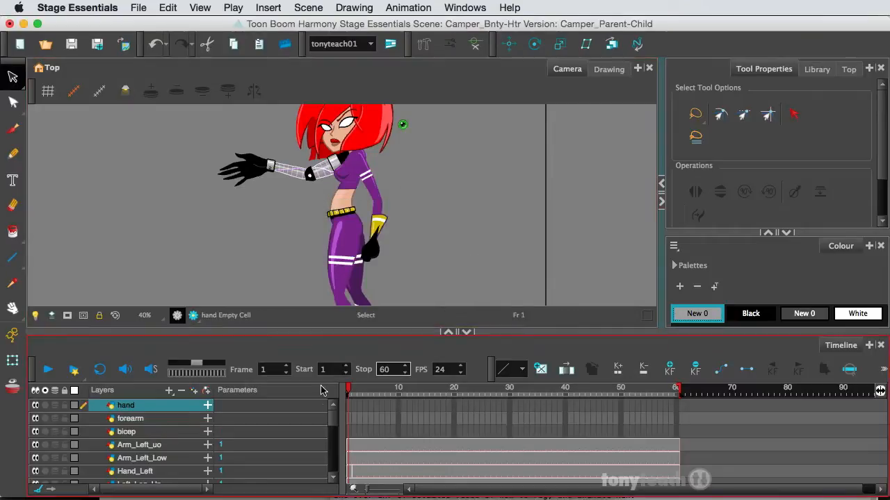
Step: Solo the bicep, forearm and hand layers so only these three display
left_click(146, 432)
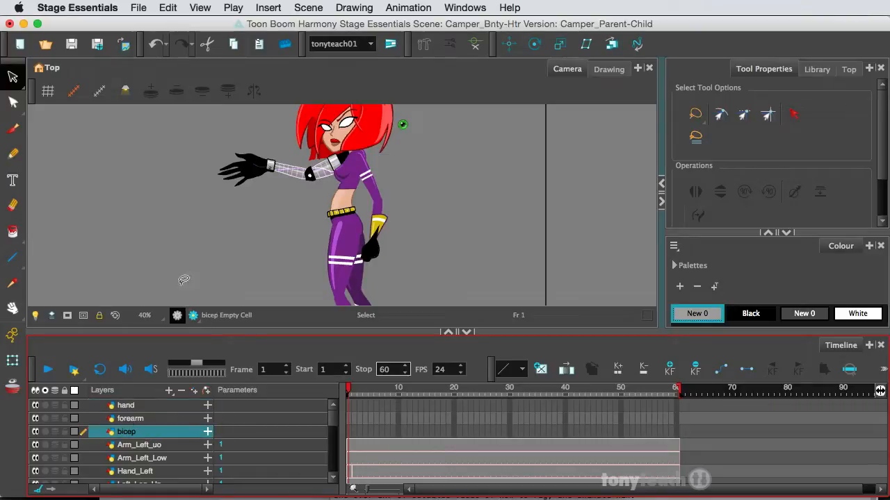
left_click_drag(44, 433, 46, 405)
left_click(96, 195)
Step: Brush a slanted upper-arm oval in Black on the bicep layer
left_click(15, 132)
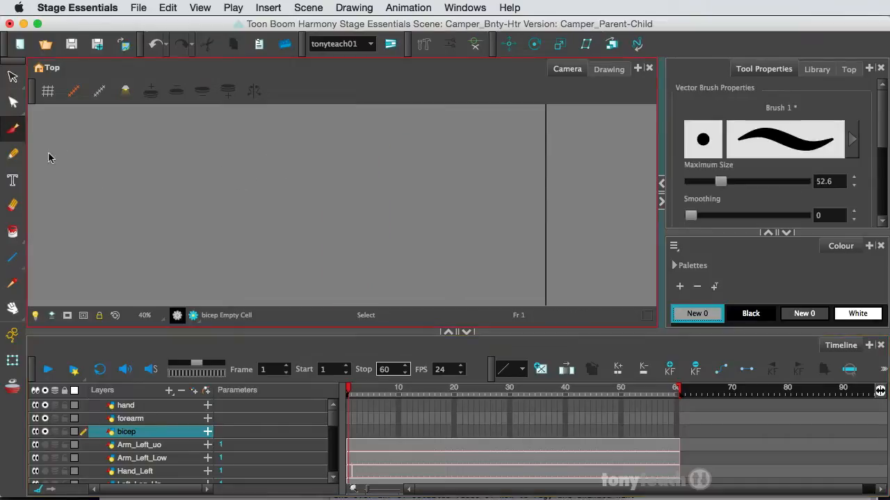
left_click(764, 317)
left_click(764, 317)
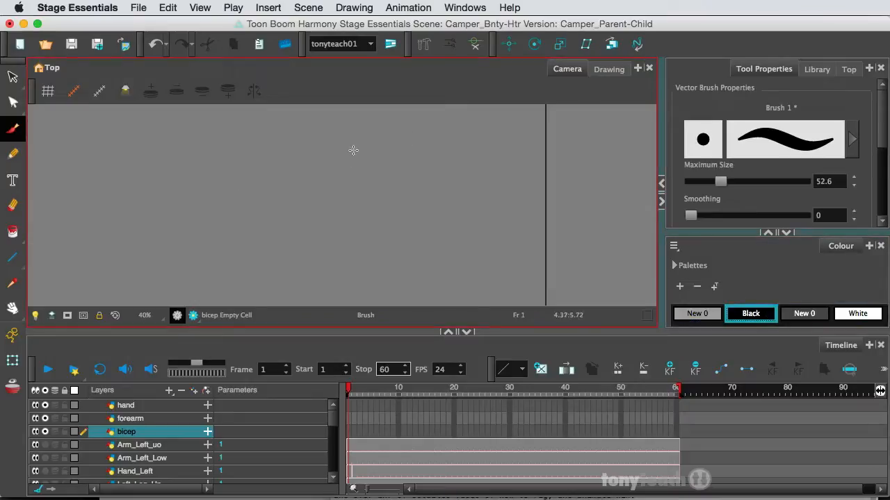
mouse_move(365, 142)
left_mouse_down()
mouse_move(354, 200)
mouse_move(375, 157)
left_mouse_up()
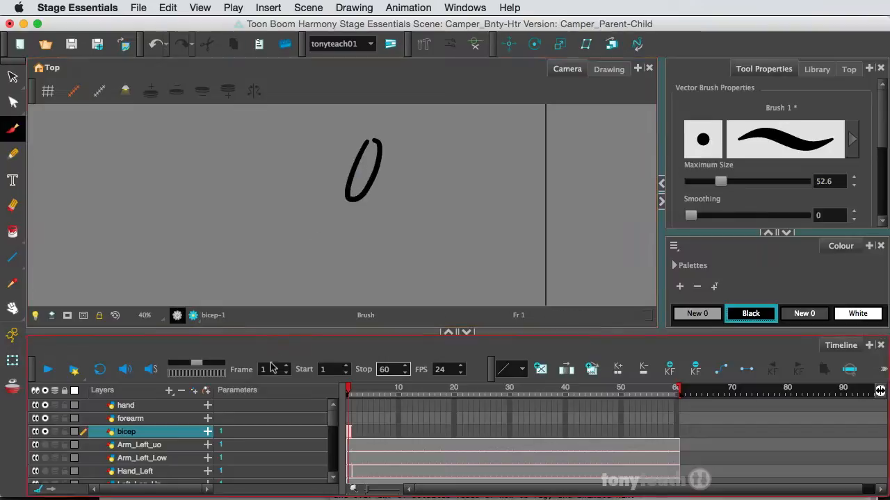
Step: Brush a narrow oval below the upper arm on the forearm layer and a small oval beneath it on the hand layer
left_click(180, 421)
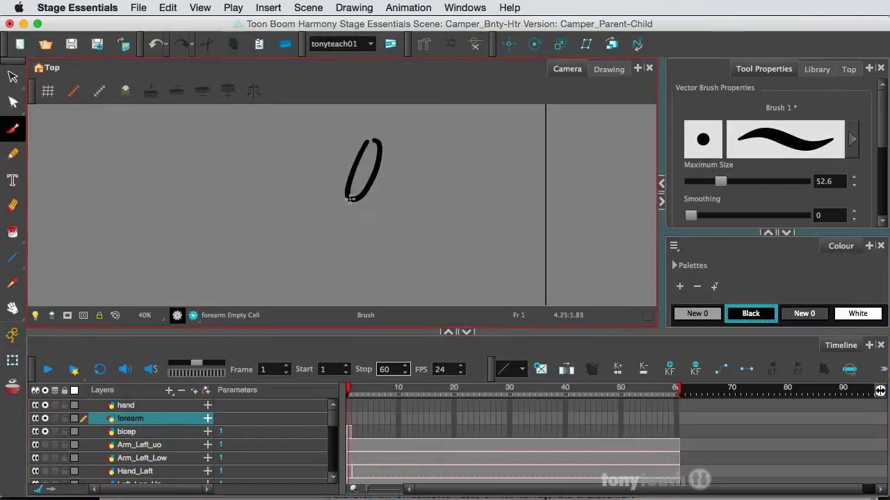
mouse_move(349, 198)
left_mouse_down()
mouse_move(352, 240)
mouse_move(351, 209)
left_mouse_up()
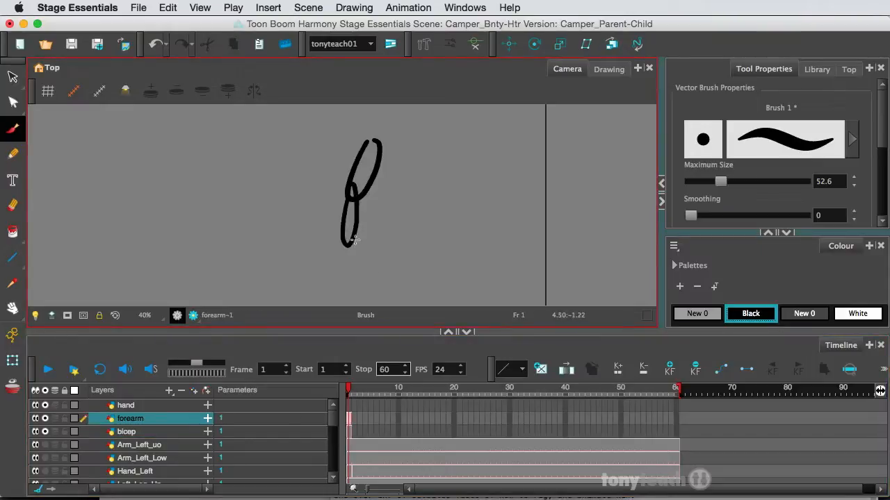
left_click(160, 406)
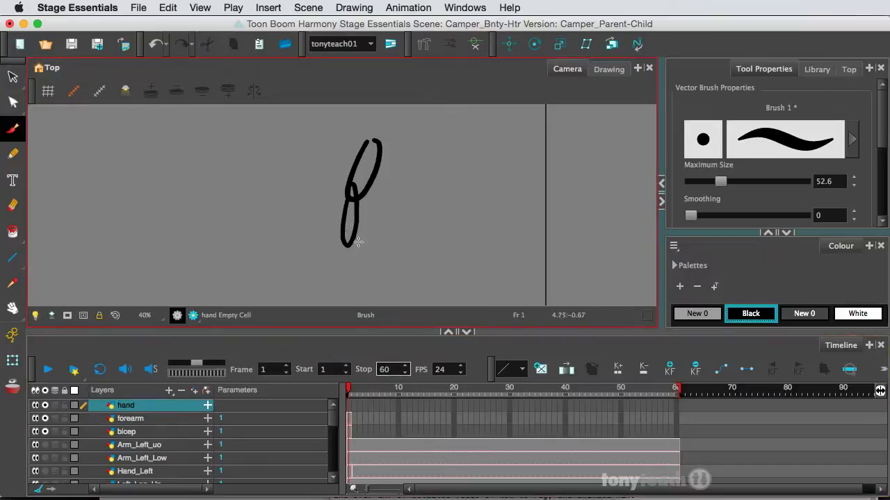
left_click_drag(349, 243, 351, 240)
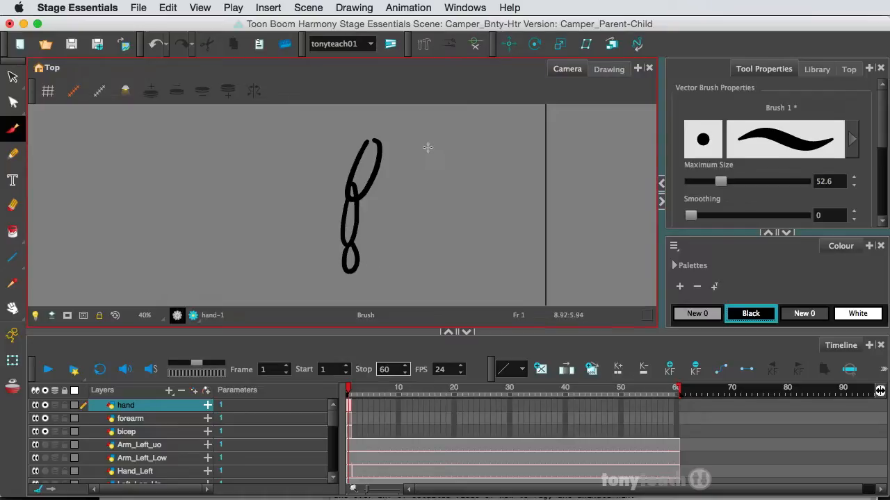
Step: Using the Rotate tool, move the hand layer's pivot to the wrist, where the hand meets the forearm
left_click(536, 47)
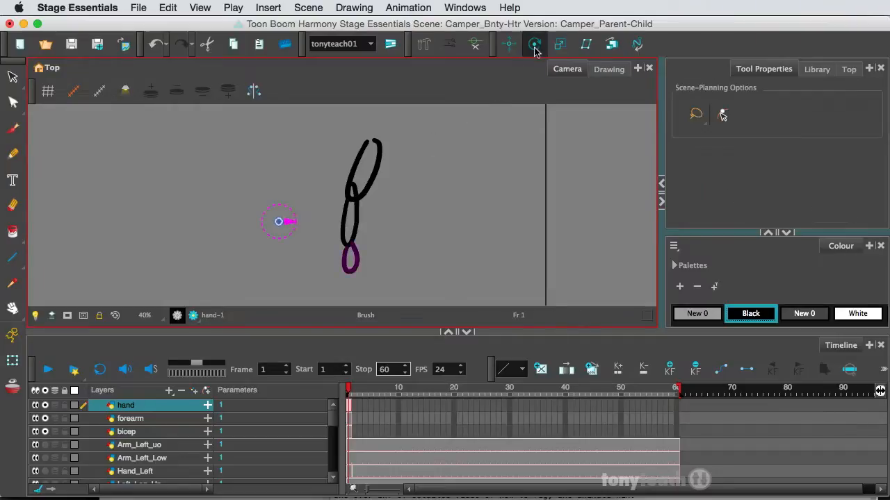
left_click(463, 8)
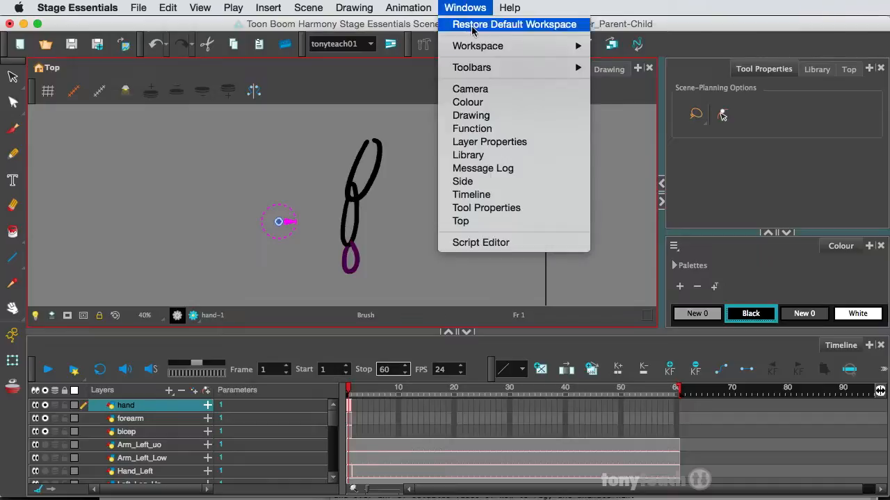
mouse_move(484, 75)
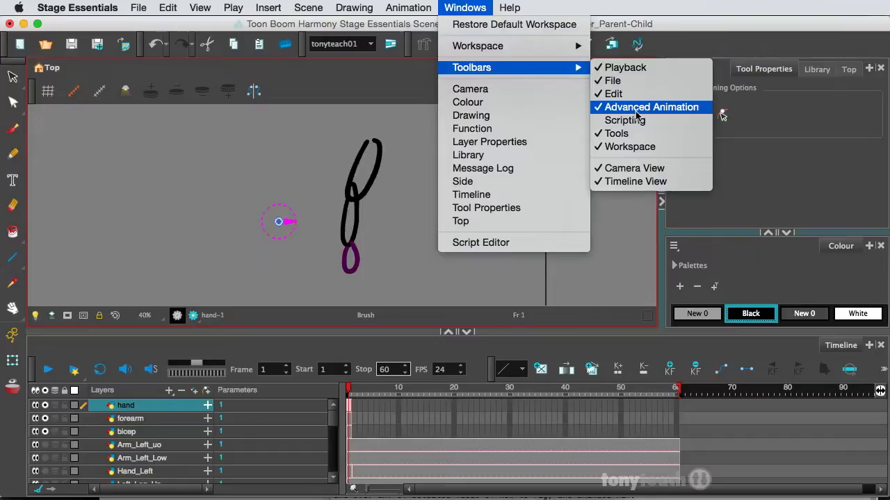
left_click(483, 5)
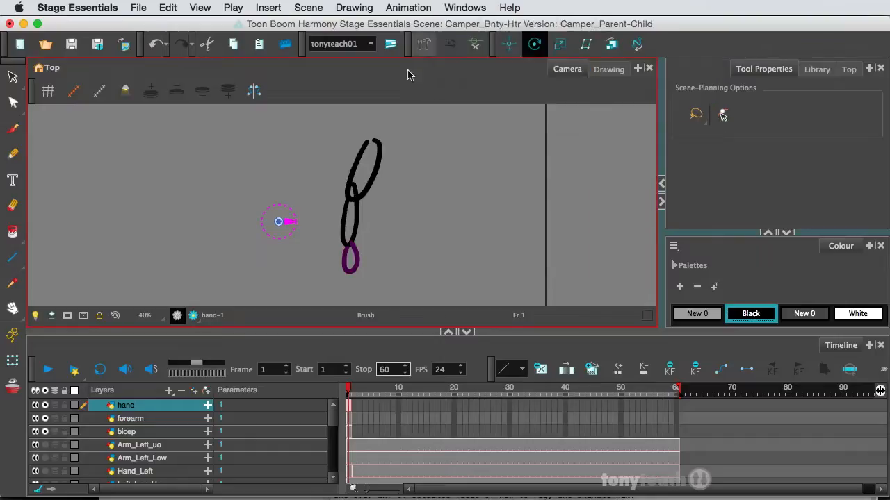
left_click_drag(279, 222, 349, 248)
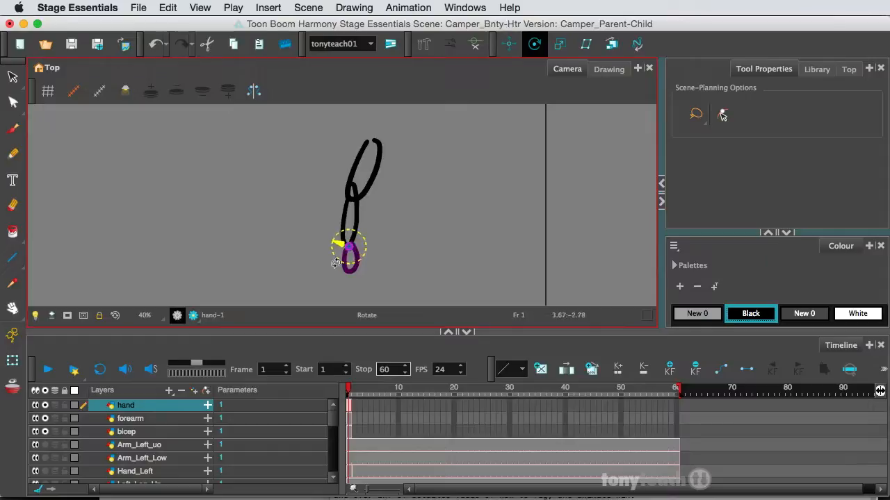
Step: Move the forearm layer's pivot to the elbow and the bicep layer's pivot to the shoulder
left_click(161, 420)
left_click_drag(279, 223, 353, 198)
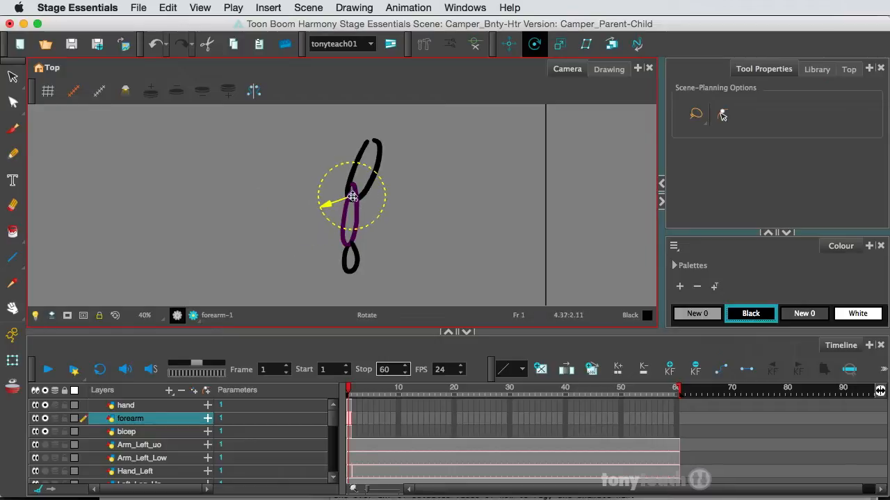
left_click(161, 431)
left_click_drag(279, 221, 377, 142)
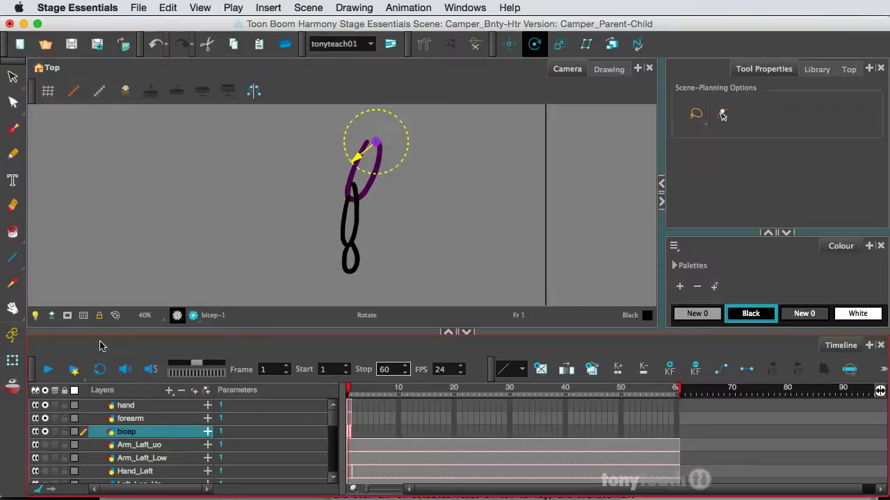
Step: Rotate the bicep drawing slightly clockwise about its shoulder pivot with the Transform tool, then return to the Select tool
left_click(15, 362)
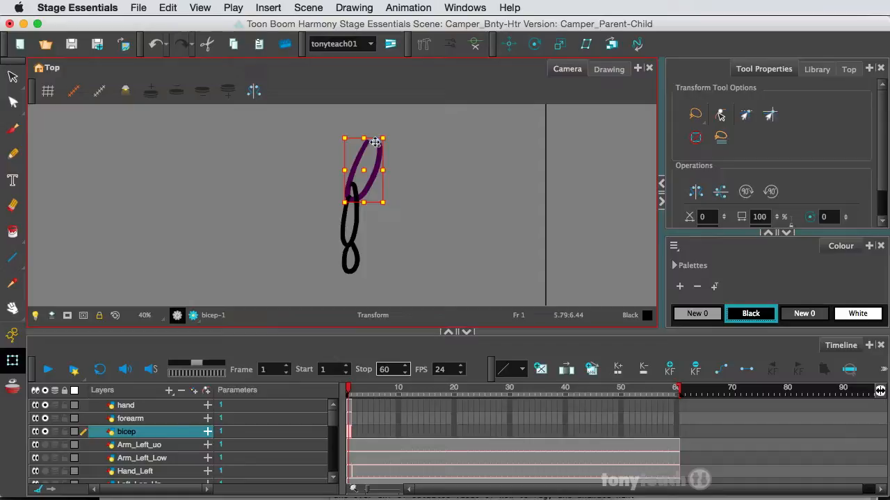
mouse_move(388, 210)
left_mouse_down()
mouse_move(301, 179)
mouse_move(378, 212)
mouse_move(298, 213)
mouse_move(433, 219)
mouse_move(290, 209)
mouse_move(391, 222)
mouse_move(381, 220)
left_mouse_up()
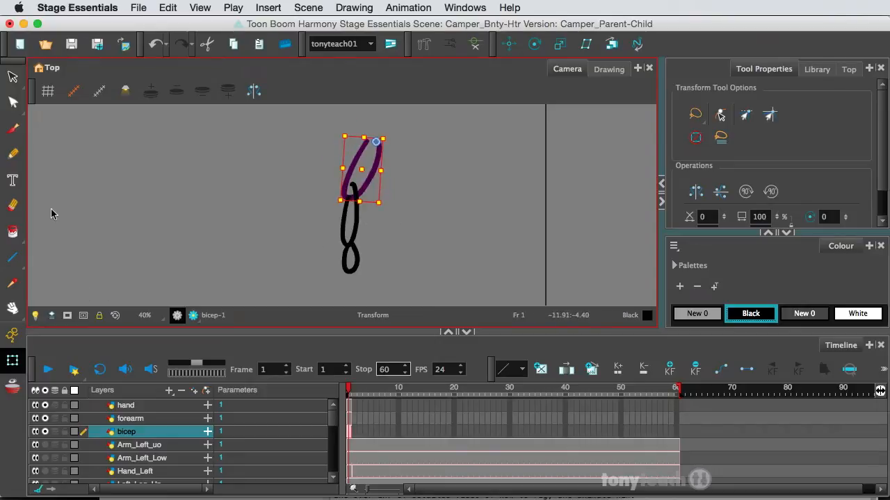
left_click(13, 78)
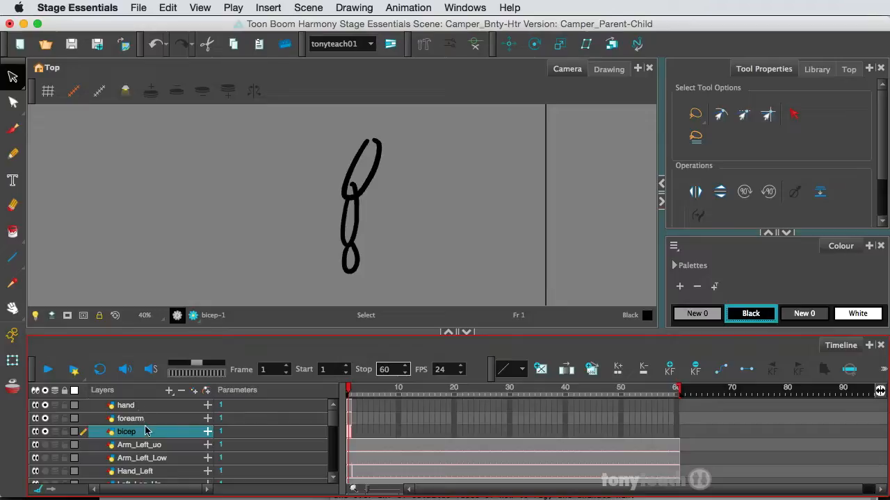
Step: Reorder the arm layers as bicep, forearm, hand from top down, and parent the forearm layer to bicep
mouse_move(148, 429)
left_mouse_down()
mouse_move(147, 401)
mouse_move(144, 418)
left_mouse_up()
left_click(143, 431)
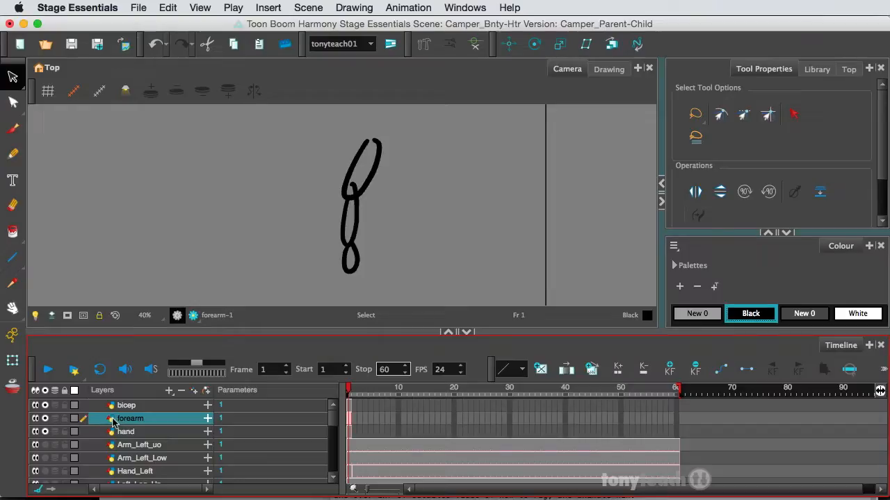
left_click_drag(112, 422, 125, 411)
left_click_drag(126, 411, 126, 411)
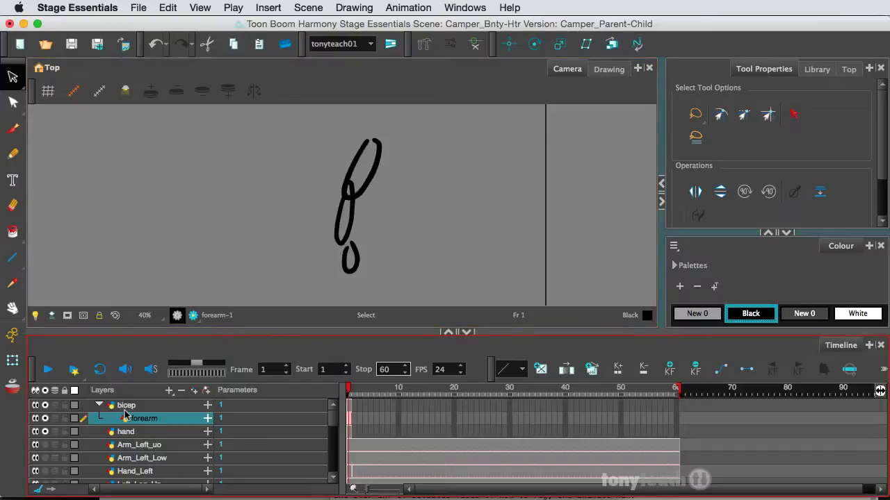
Step: Parent the hand layer to the forearm layer
key("b")
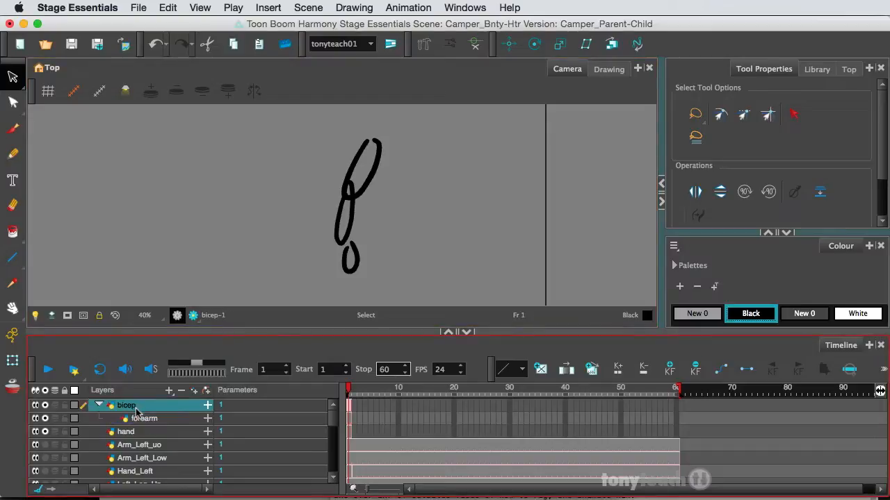
left_click(146, 420)
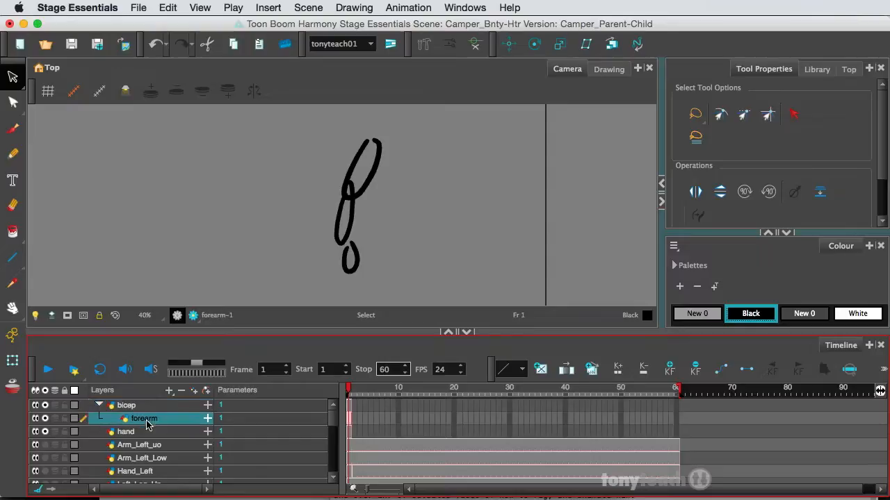
left_click(114, 433)
mouse_move(114, 434)
left_mouse_down()
mouse_move(143, 442)
mouse_move(152, 421)
left_mouse_up()
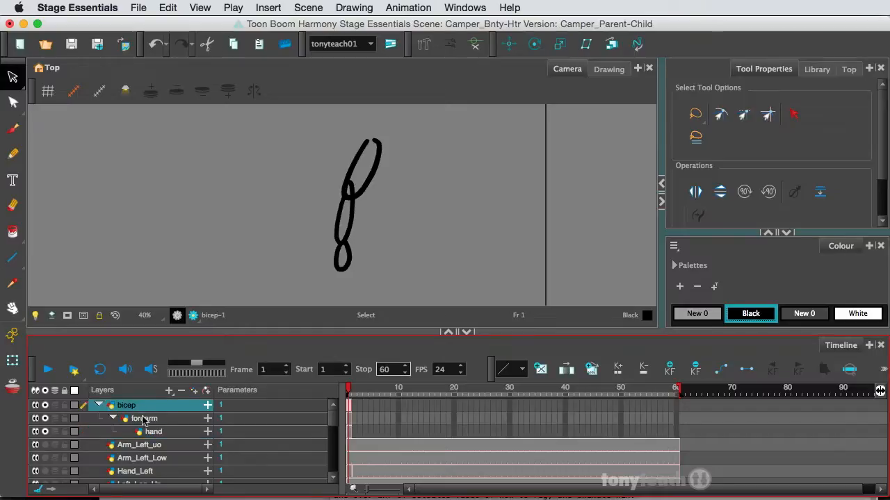
left_click(145, 420)
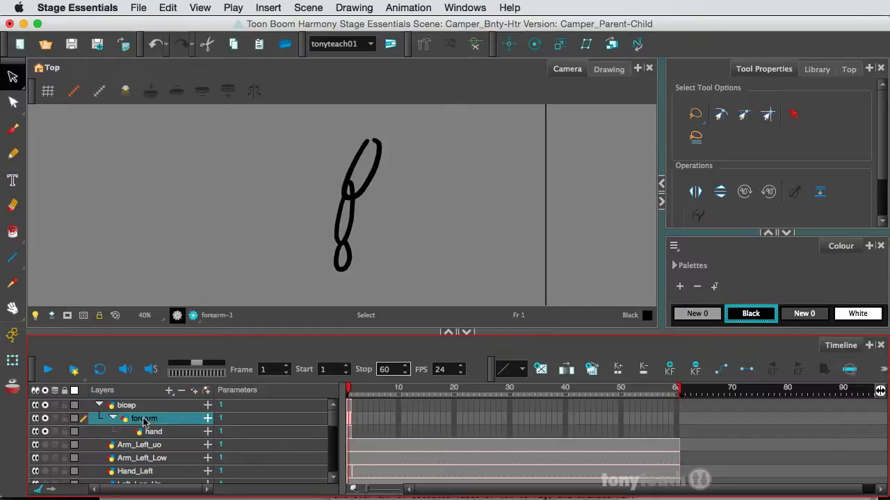
left_click(151, 434)
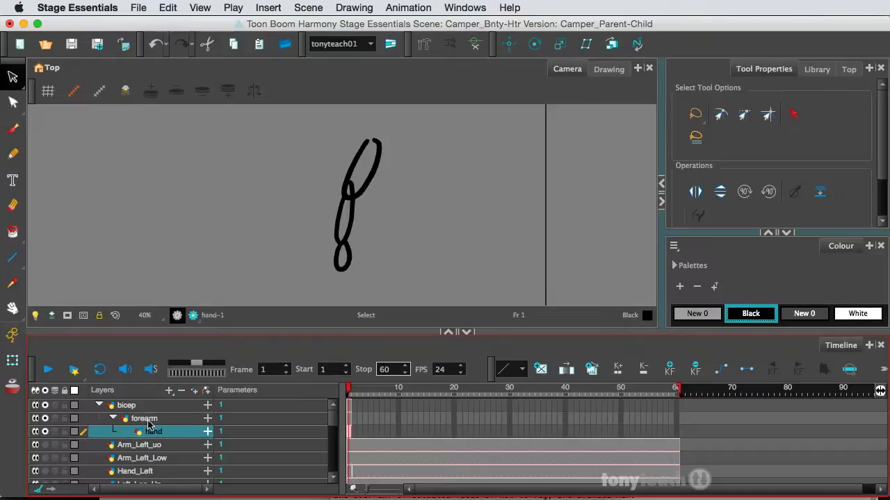
left_click(150, 419)
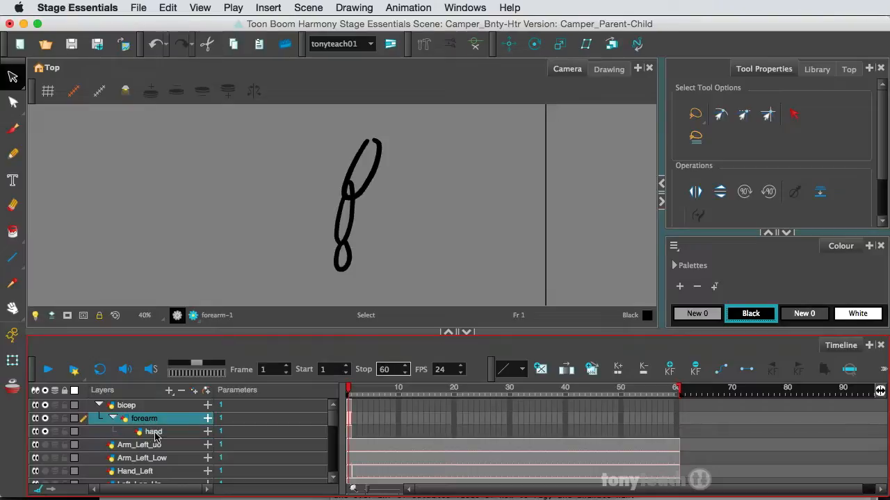
Step: Starting from the hand layer, step up the hierarchy with the Transform tool, rotating the forearm and the bicep slightly counterclockwise about their pivots
left_click(155, 434)
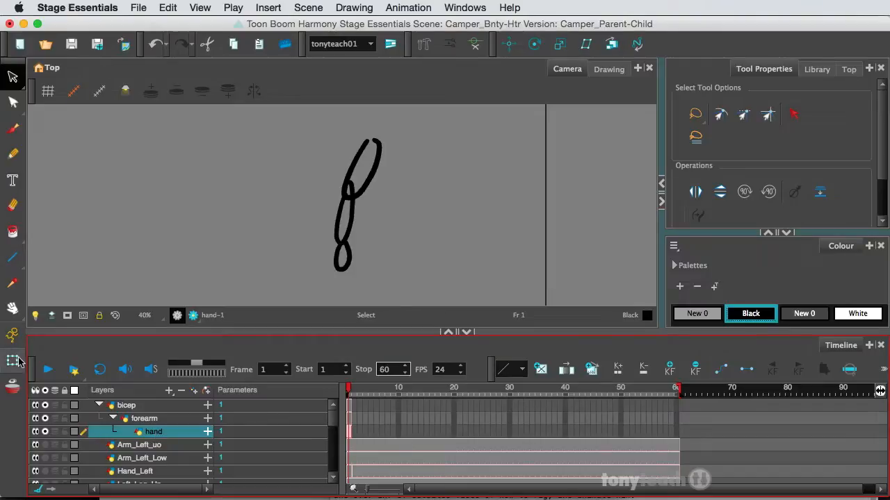
left_click(18, 360)
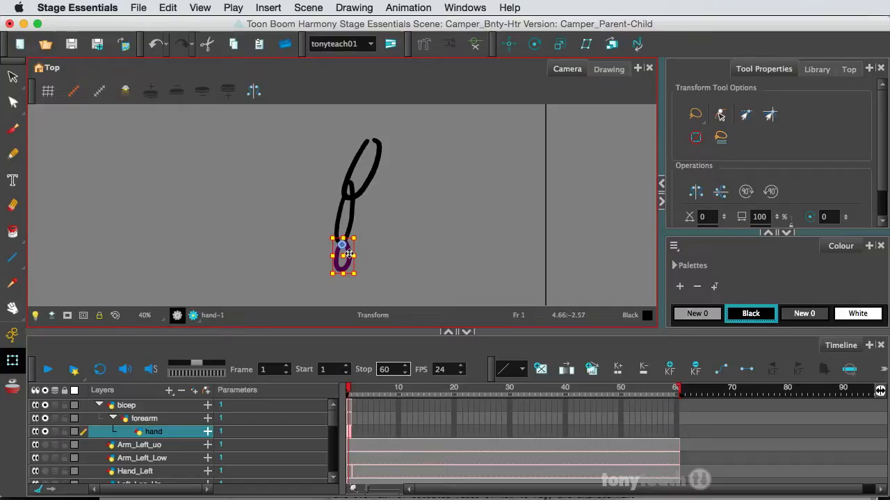
key("b")
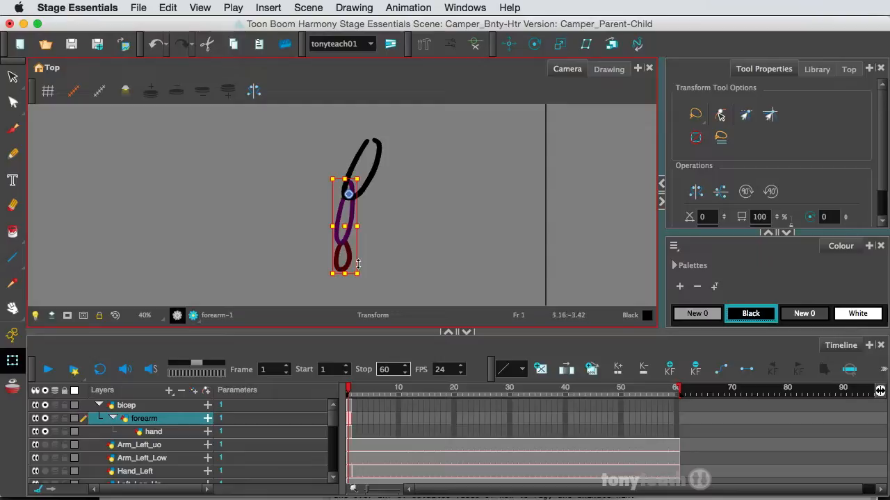
mouse_move(368, 274)
left_mouse_down()
mouse_move(274, 225)
mouse_move(384, 288)
mouse_move(279, 260)
mouse_move(369, 276)
mouse_move(302, 253)
mouse_move(369, 276)
mouse_move(371, 266)
left_mouse_up()
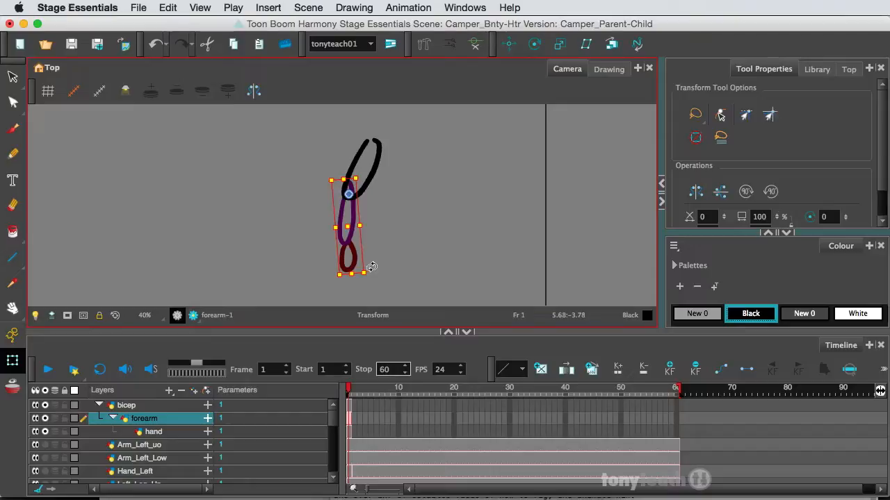
key("b")
mouse_move(388, 272)
left_mouse_down()
mouse_move(378, 276)
mouse_move(285, 239)
mouse_move(324, 267)
mouse_move(384, 276)
mouse_move(275, 222)
mouse_move(383, 278)
mouse_move(260, 201)
mouse_move(335, 248)
mouse_move(405, 264)
mouse_move(357, 248)
mouse_move(388, 255)
left_mouse_up()
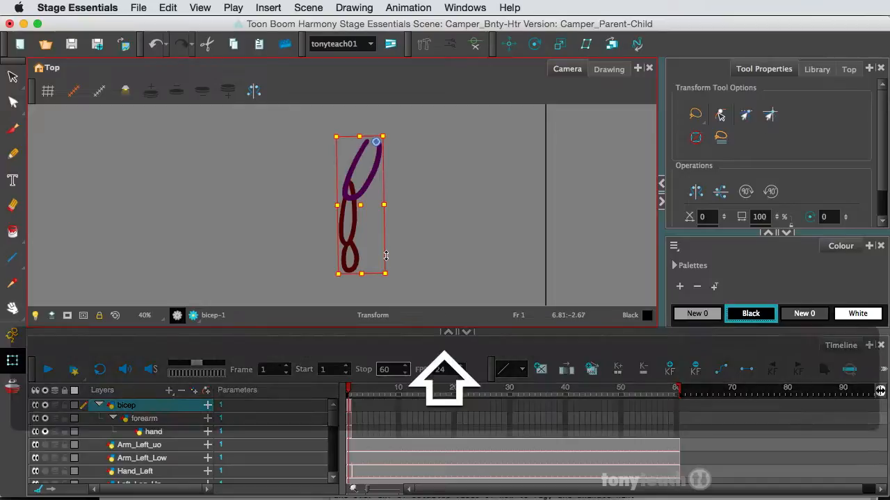
Step: Step back down the hierarchy, swinging the forearm well up counterclockwise about the elbow and bending the hand clockwise at the wrist
key("b")
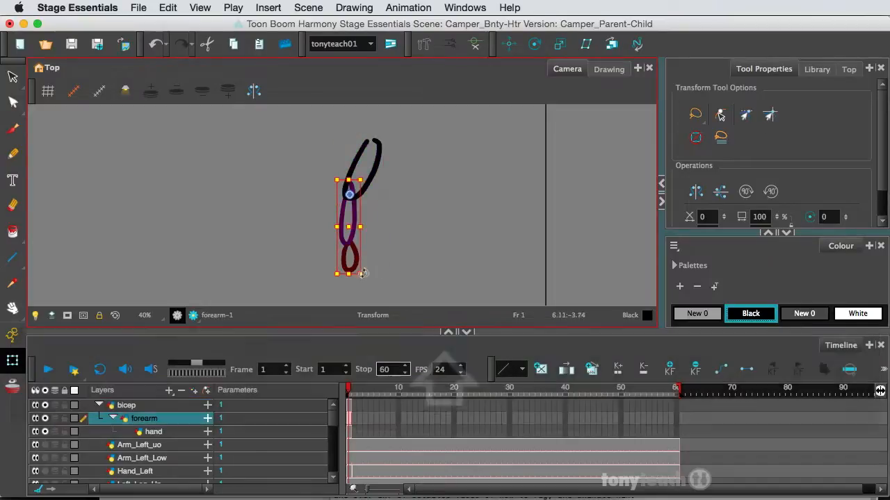
mouse_move(372, 275)
left_mouse_down()
mouse_move(405, 246)
mouse_move(421, 214)
left_mouse_up()
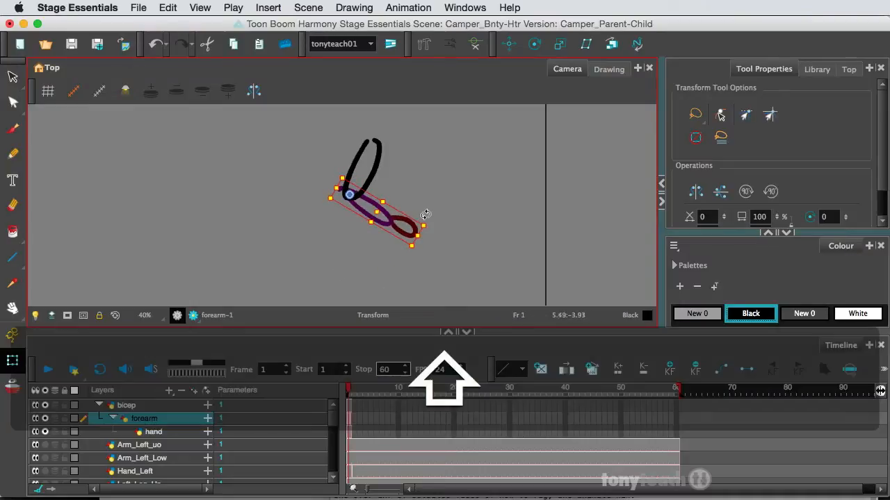
key("b")
mouse_move(431, 247)
left_mouse_down()
mouse_move(436, 212)
mouse_move(415, 260)
left_mouse_up()
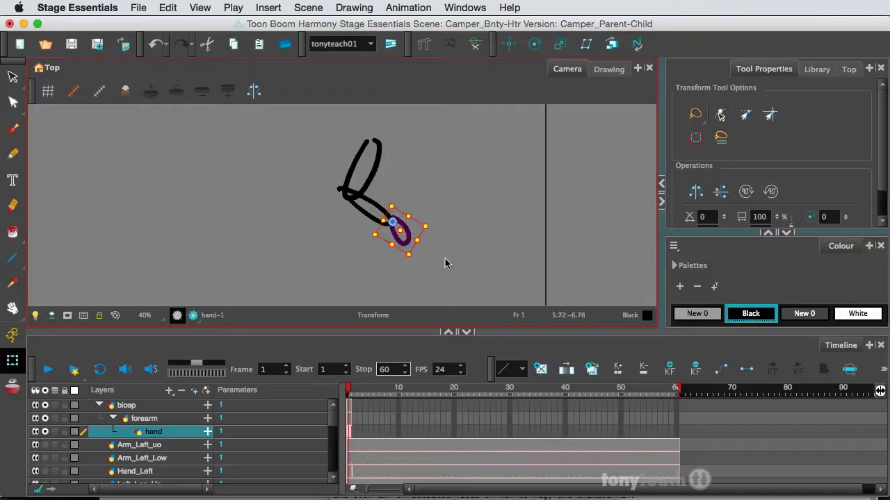